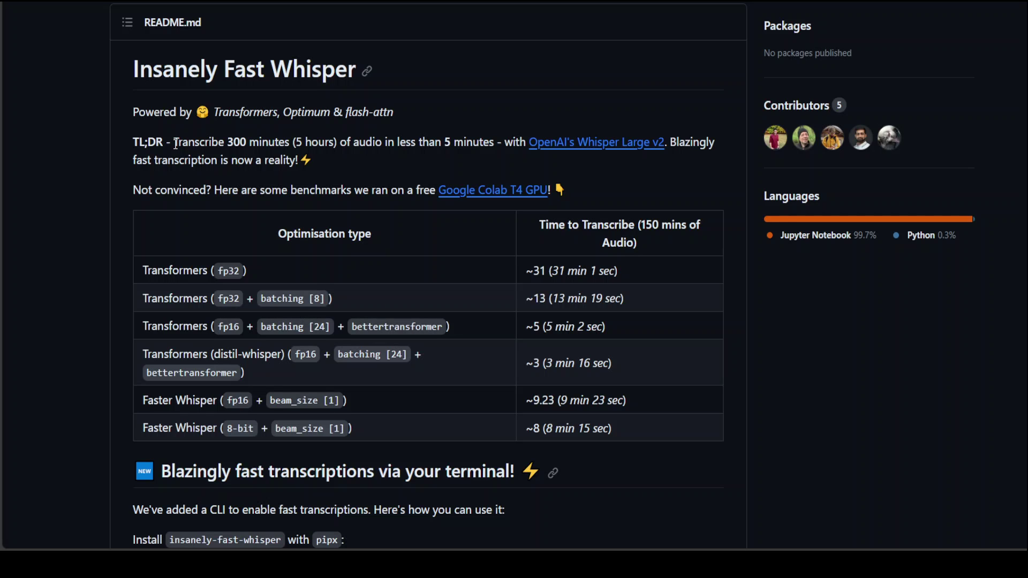
- Highlight the README's TL;DR claim about transcribing 300 minutes of audio in under 5 minutes
left_click_drag(174, 142, 286, 143)
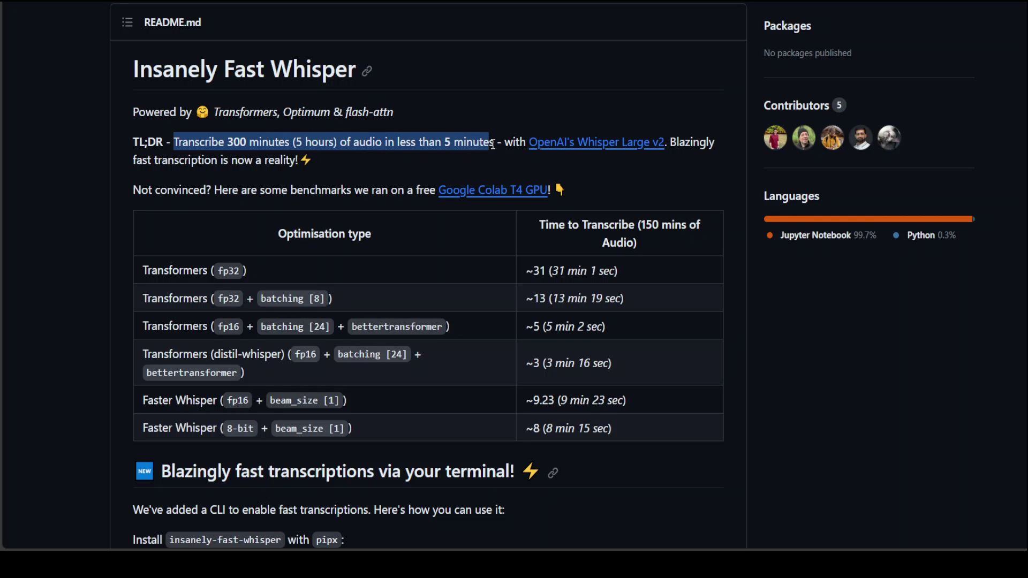
left_click_drag(287, 142, 494, 145)
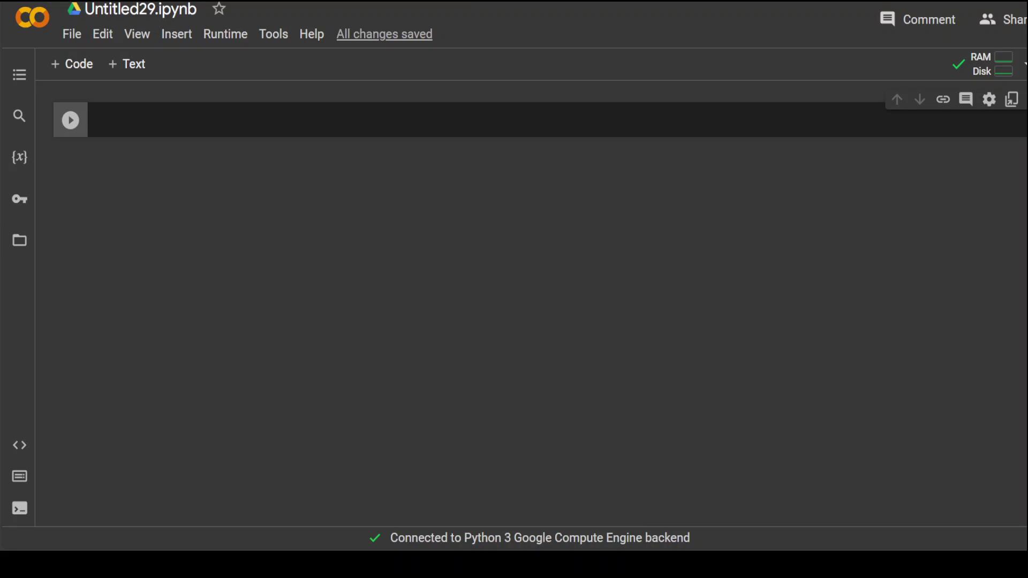
- Set the runtime type to T4 GPU, save it, and cancel the 'Too many sessions' warning
left_click(219, 34)
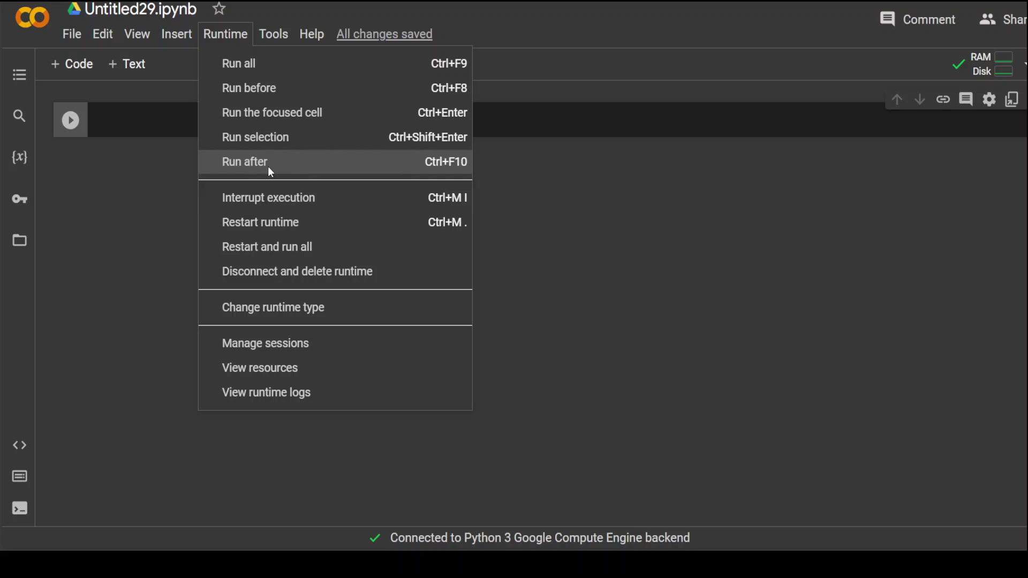
left_click(313, 308)
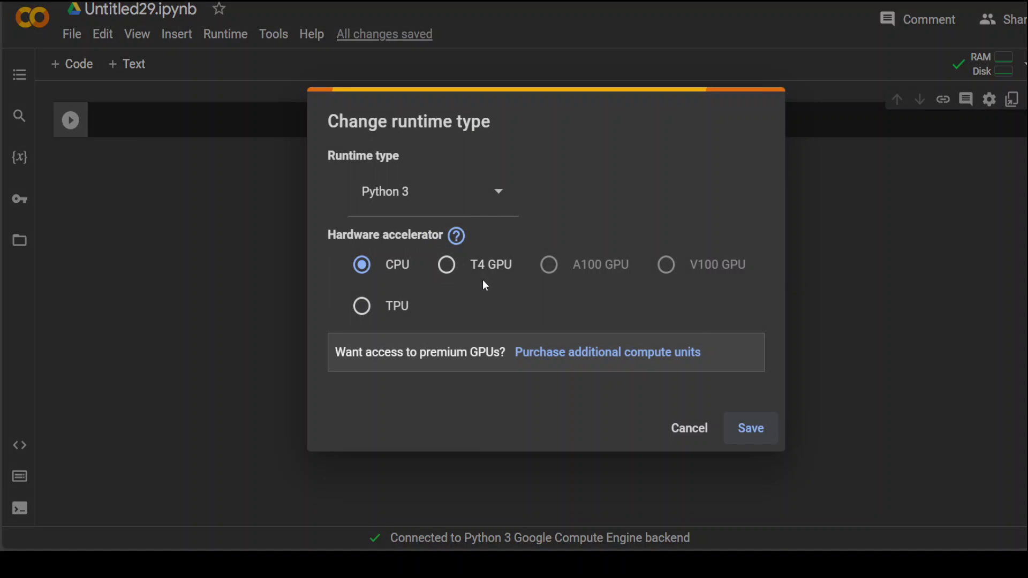
left_click(445, 265)
left_click(750, 326)
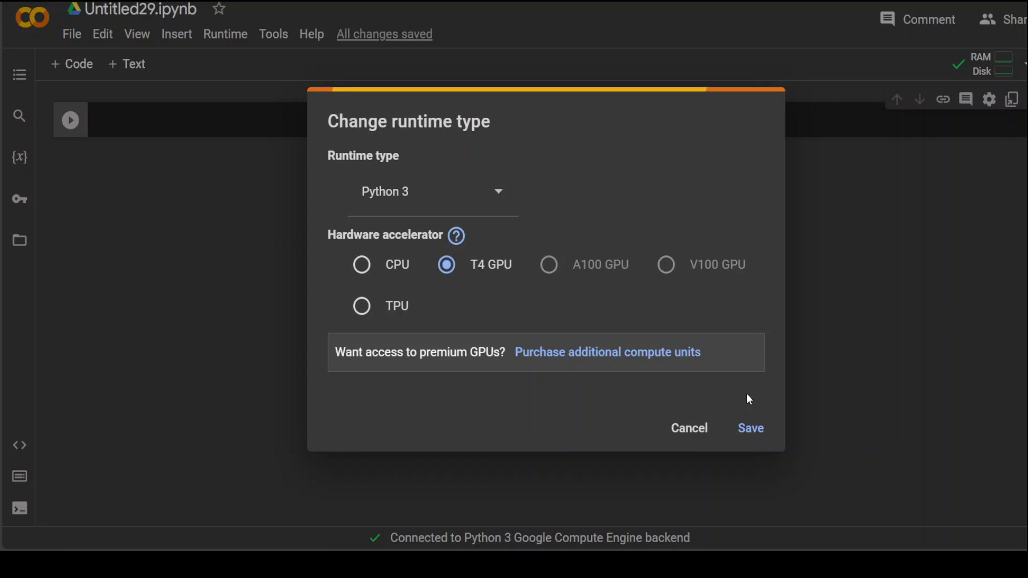
left_click(748, 427)
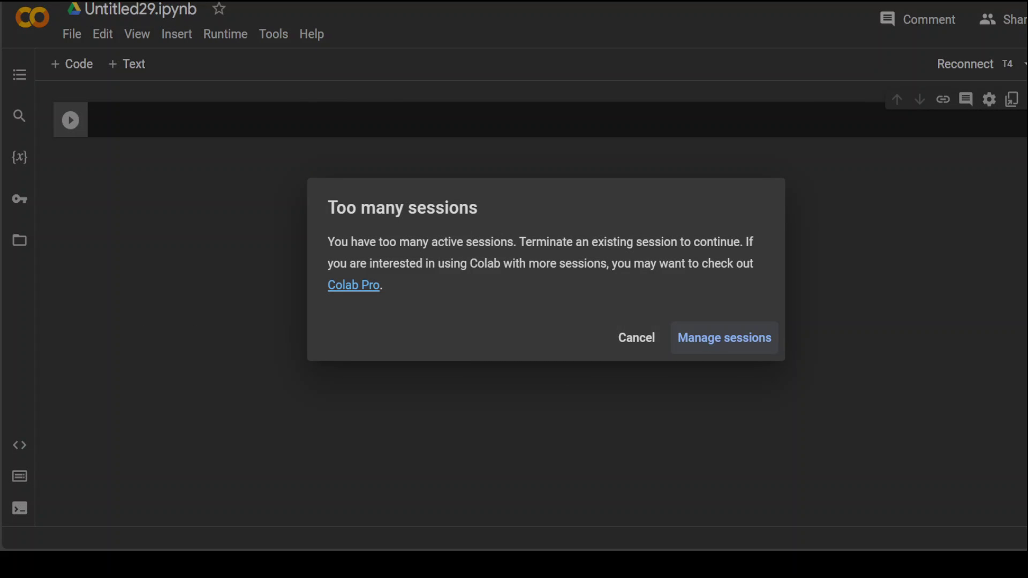
left_click(724, 337)
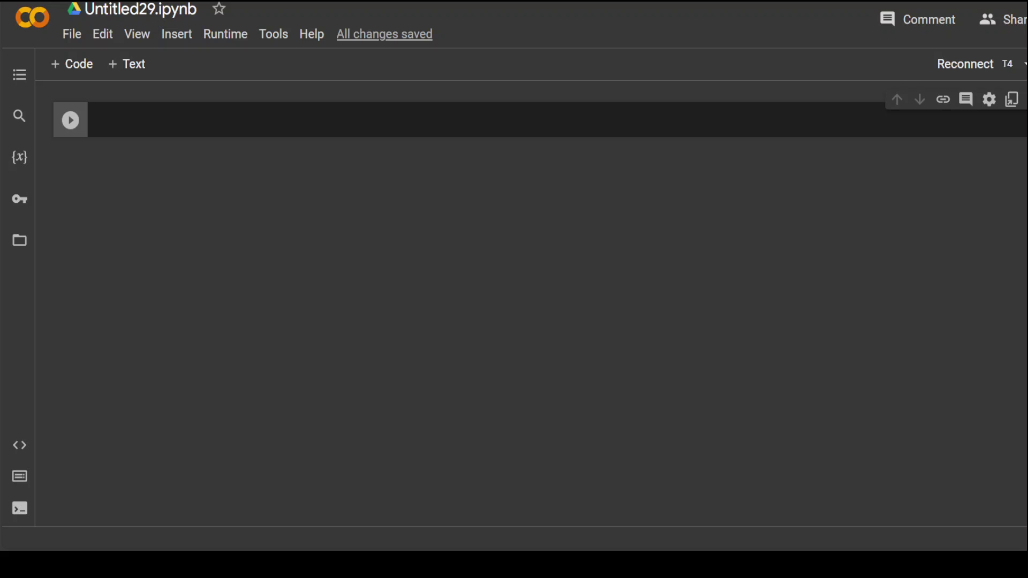
- Run '!pip install --upgrade -q faster-whisper ipython-autotime', then '%load_ext autotime' in a new cell
left_click(188, 121)
type("!pip install --upgrade -q faster-whisper ipython-autotime")
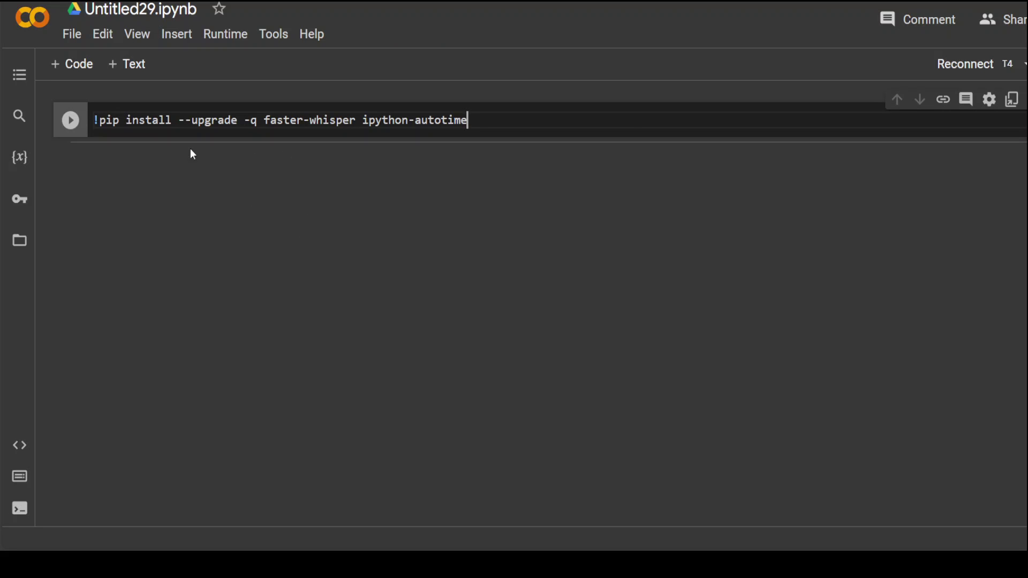
left_click(70, 121)
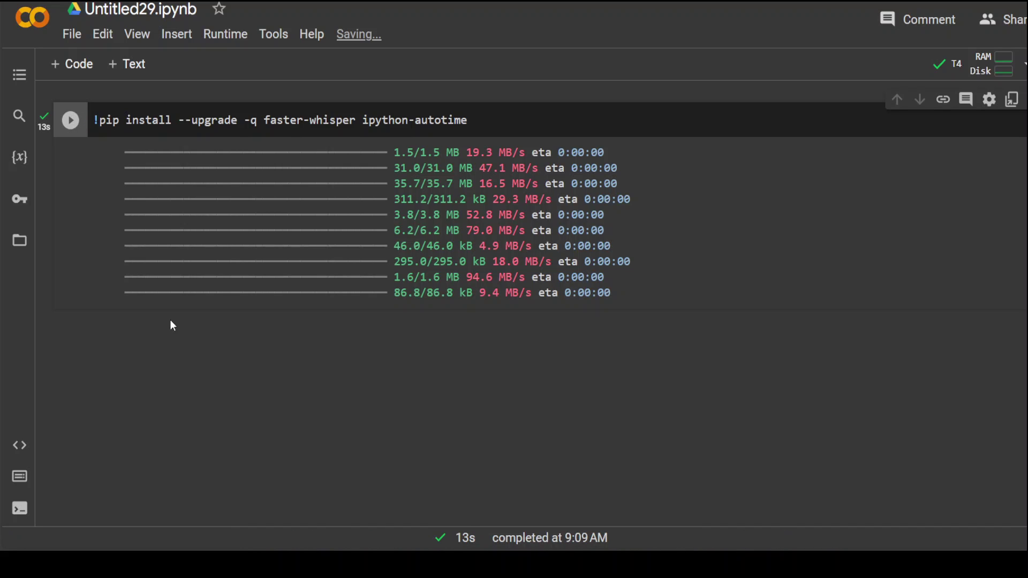
left_click(72, 64)
type("%load_ext autotime")
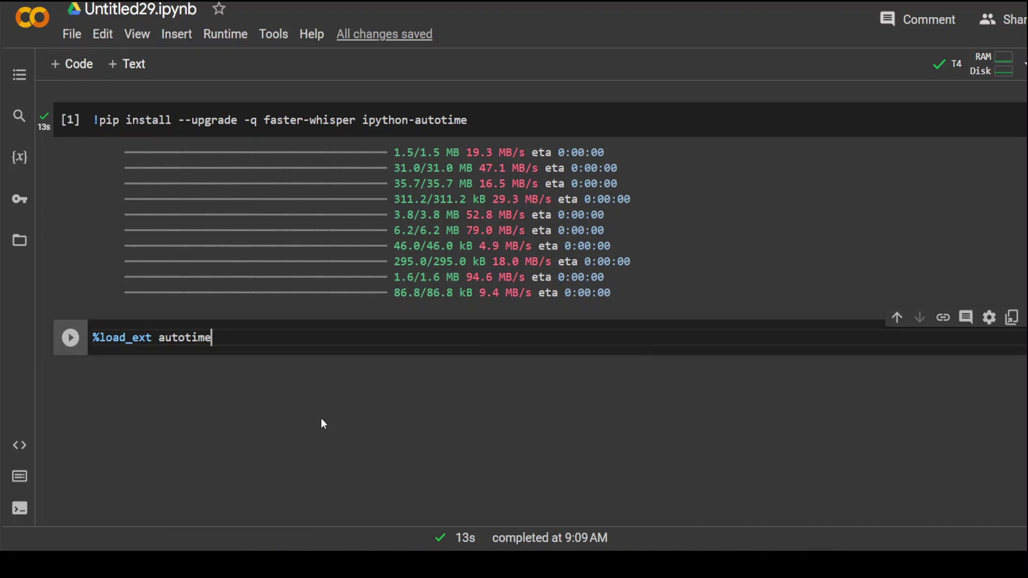
key("ctrl+Return")
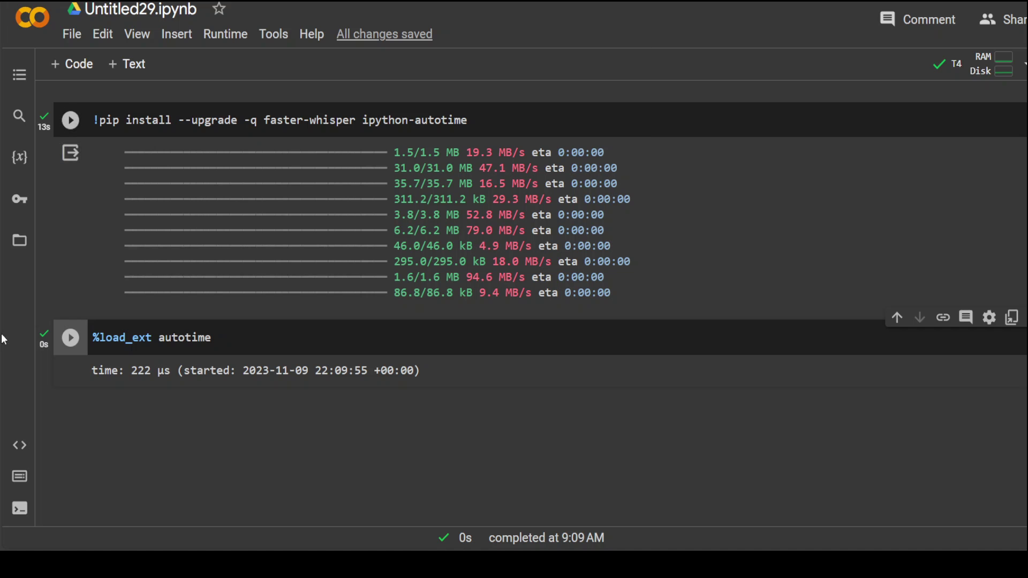
- Upload example.flac through the Files sidebar, refreshing the file list to confirm it arrived
left_click(20, 241)
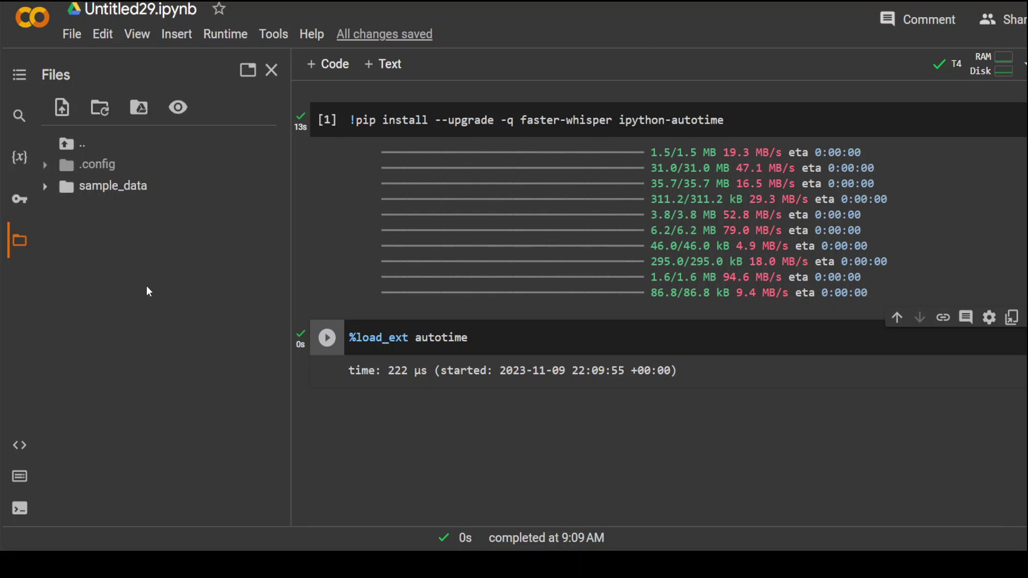
right_click(108, 322)
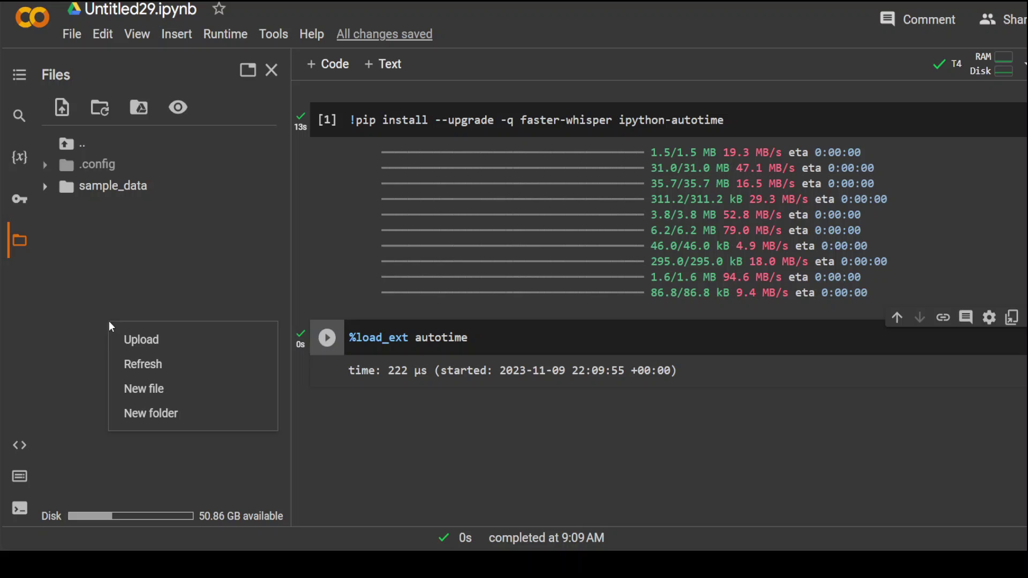
left_click(128, 366)
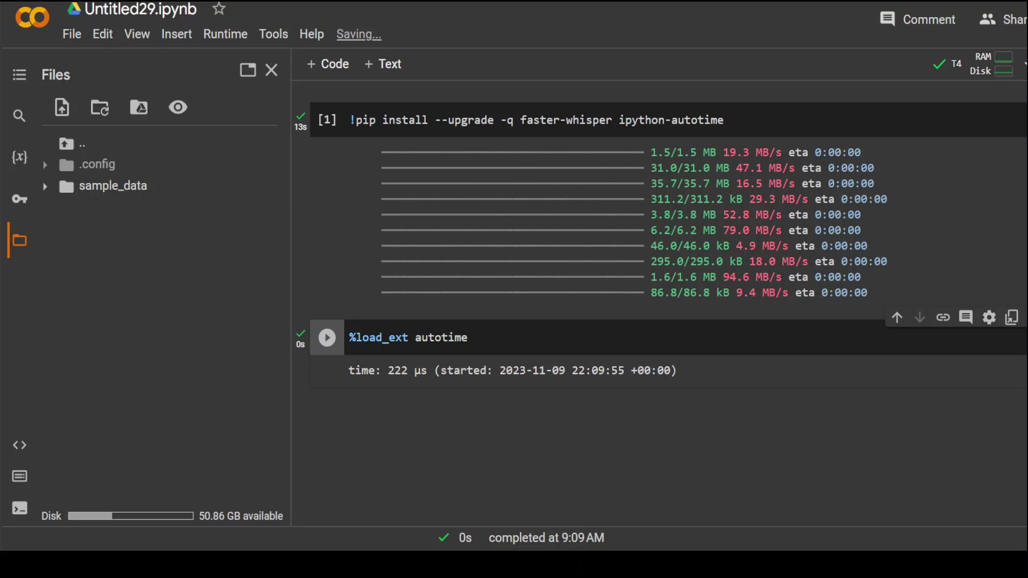
left_click(62, 108)
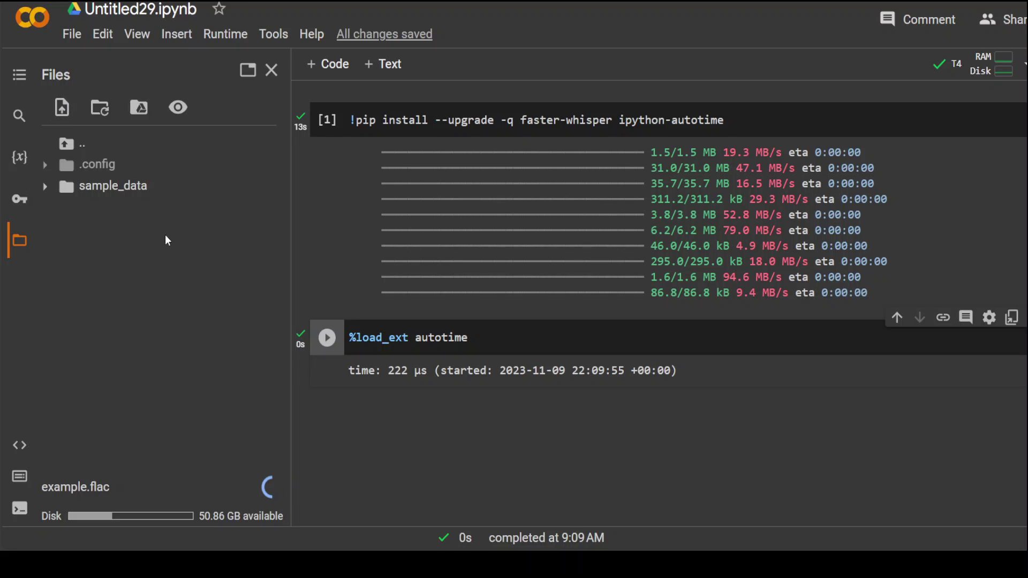
right_click(157, 260)
left_click(190, 303)
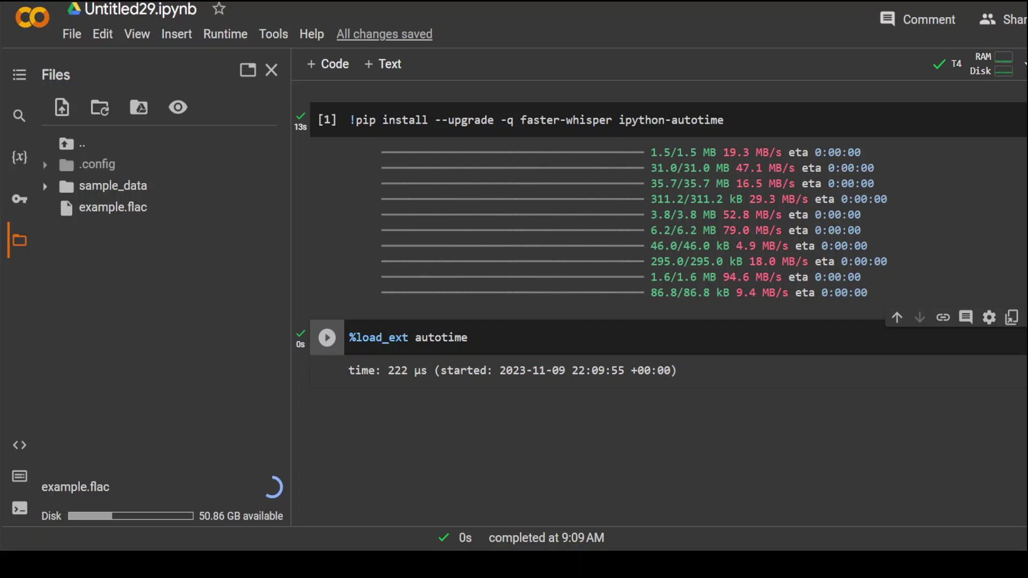
left_click(19, 240)
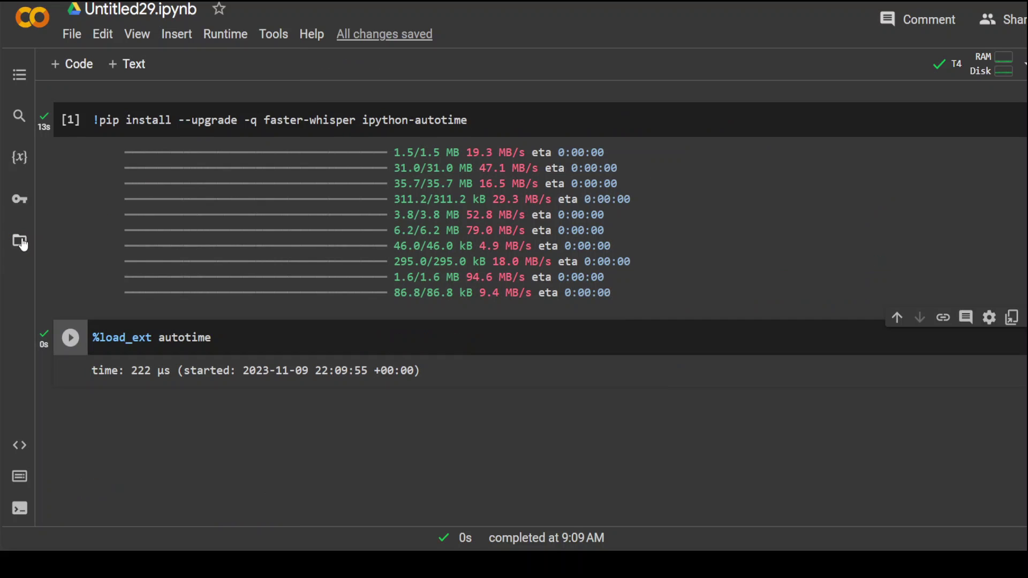
- Paste the WhisperModel large-v2 code (cuda, float16) into a new cell and run it
left_click(76, 64)
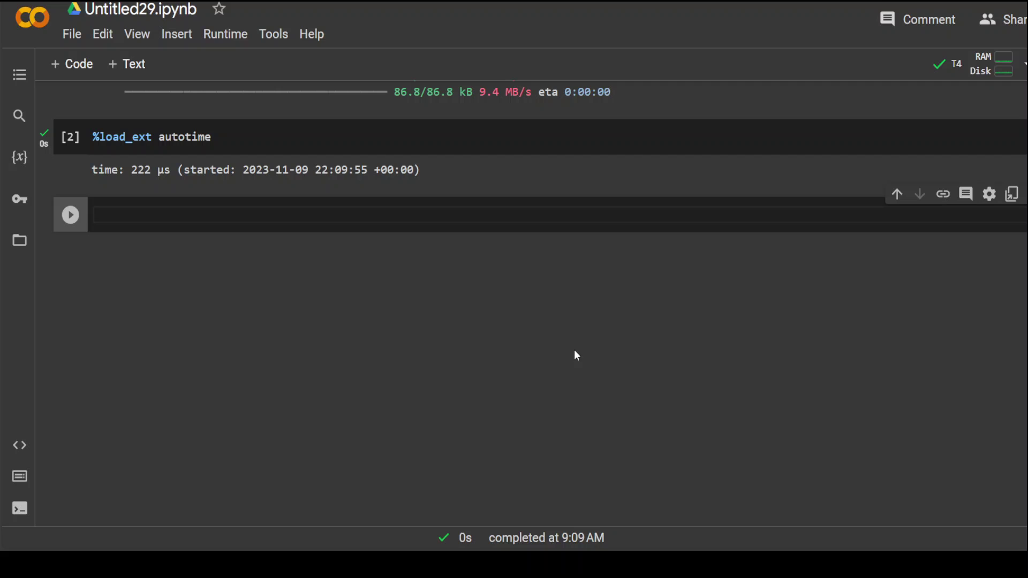
type("from faster_whisper import WhisperModel  model_size = \"large-v2\"  # Run on GPU with FP16 model = WhisperModel(model_size, device=\"cuda\", compute_type=\"float16\")")
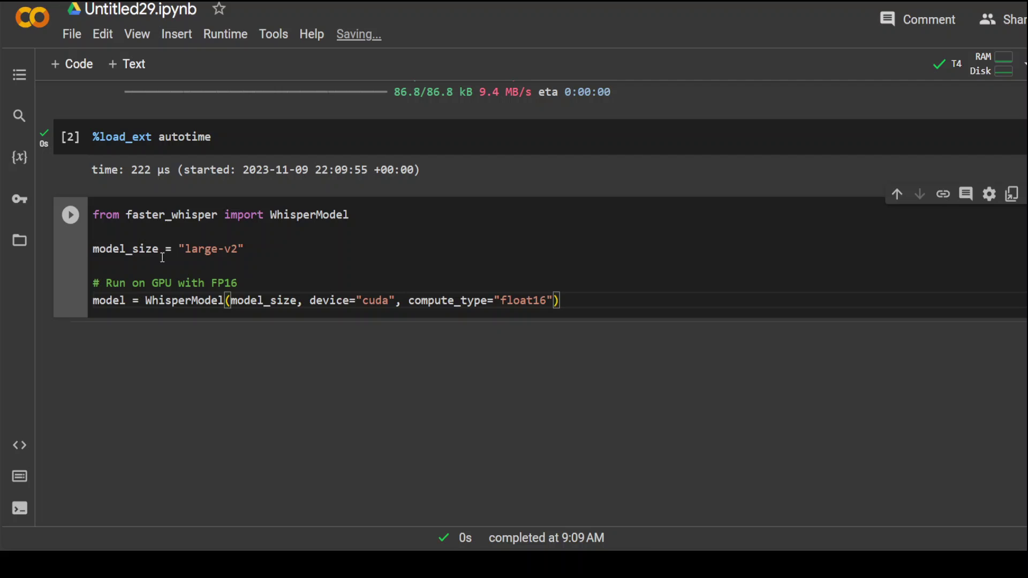
left_click(68, 219)
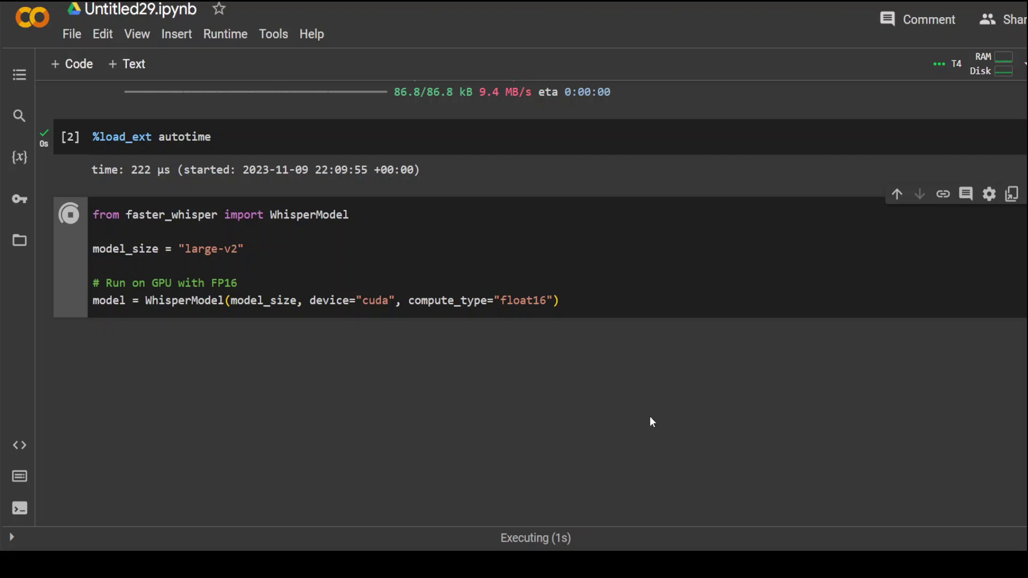
scroll(695, 384, "down", 1)
scroll(695, 384, "down", 1)
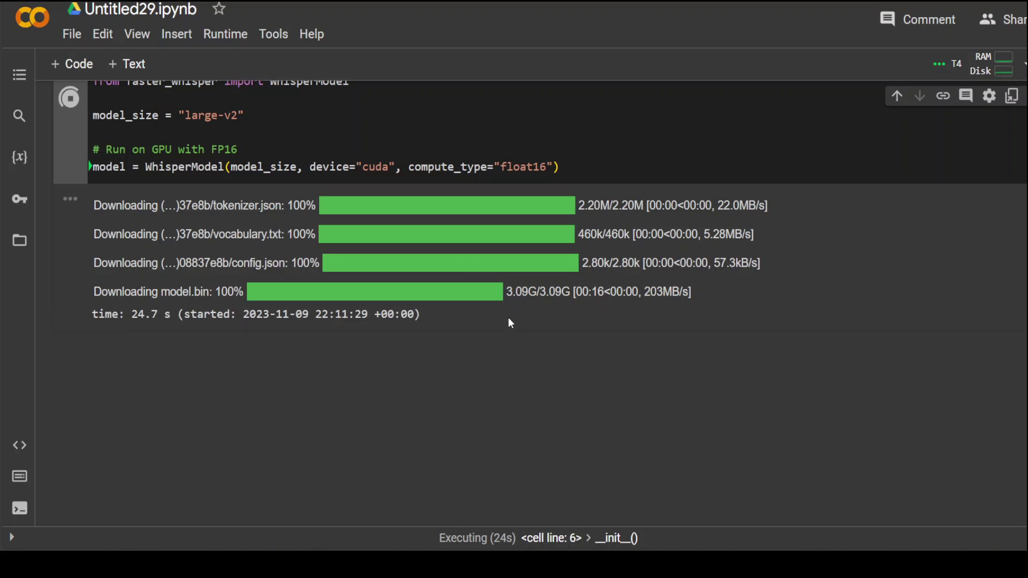
- Run a new cell with model.transcribe("example.flac", beam_size=1) that prints the detected language
left_click(70, 67)
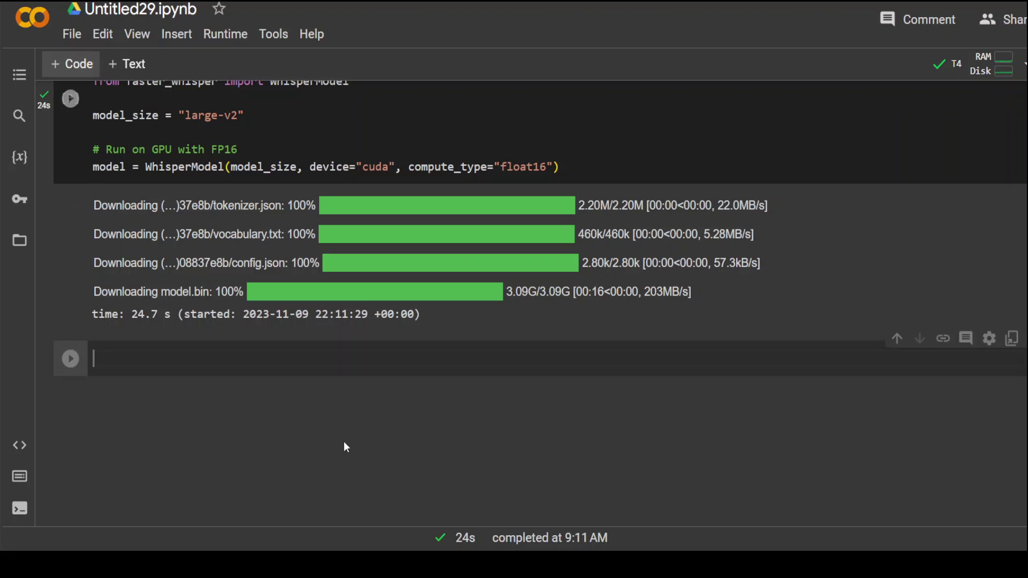
type("segments, info = model.transcribe(\"example.")
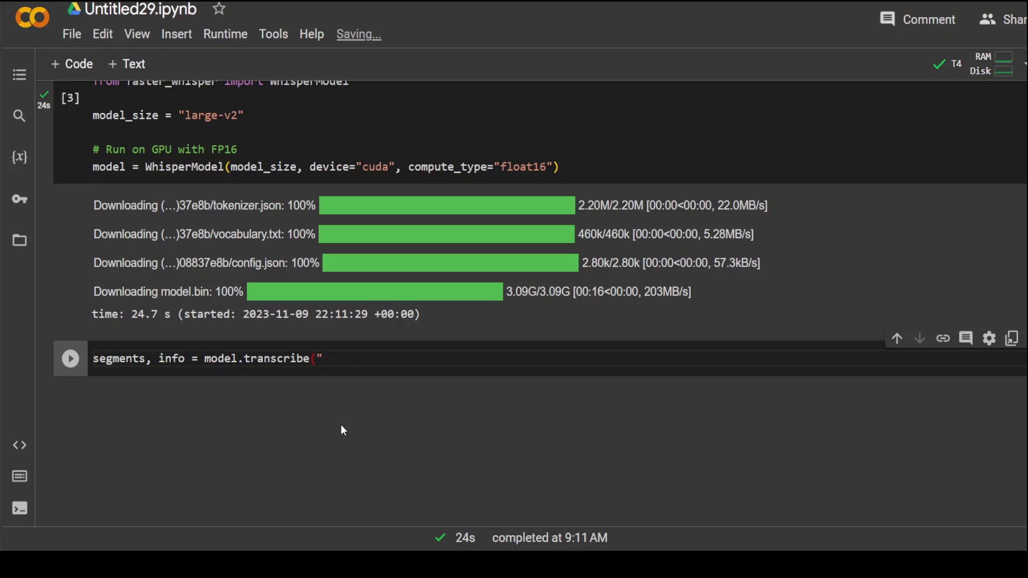
mouse_move(350, 378)
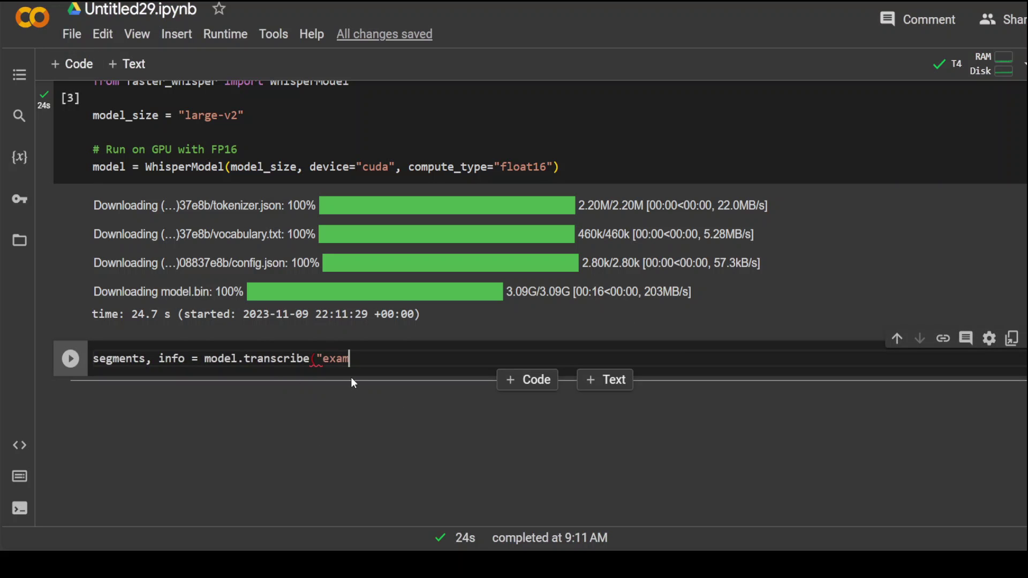
type("flac")
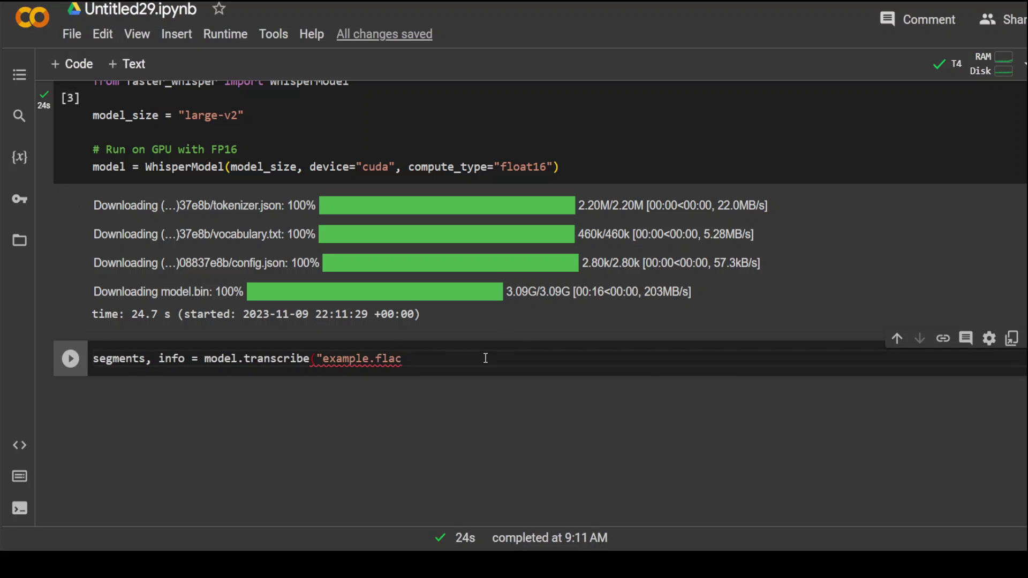
type("\", beam_size=1)")
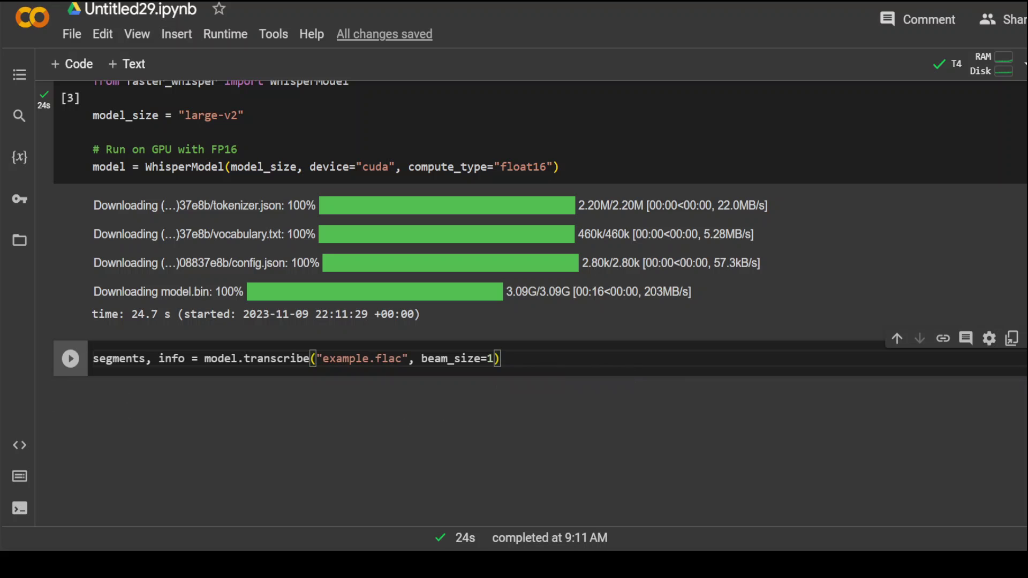
key("Escape")
left_click(551, 359)
key("Return")
type("print(\"Detected language '%s' with probability %f\" % (info.language, info.language_probability))")
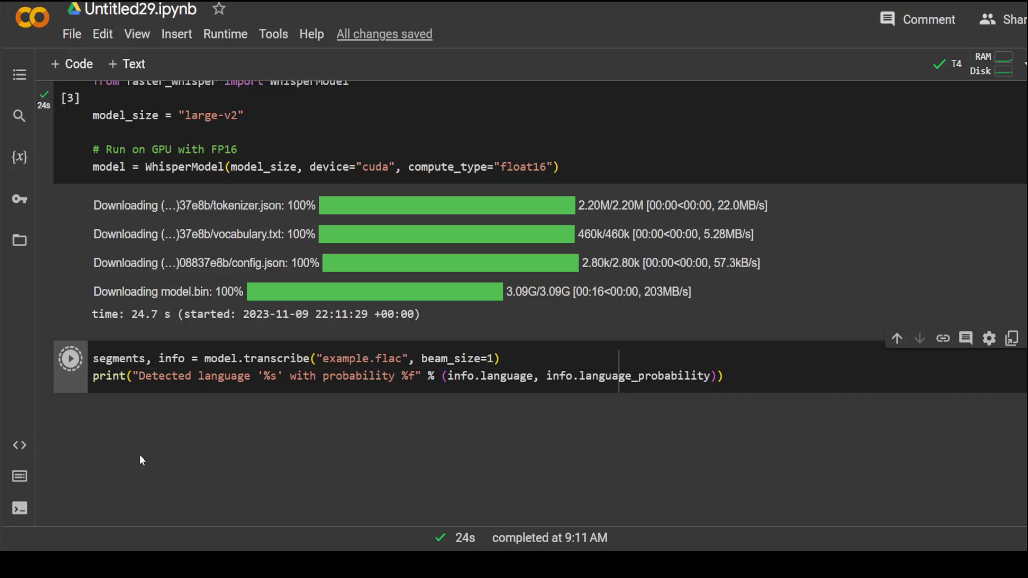
left_click(70, 361)
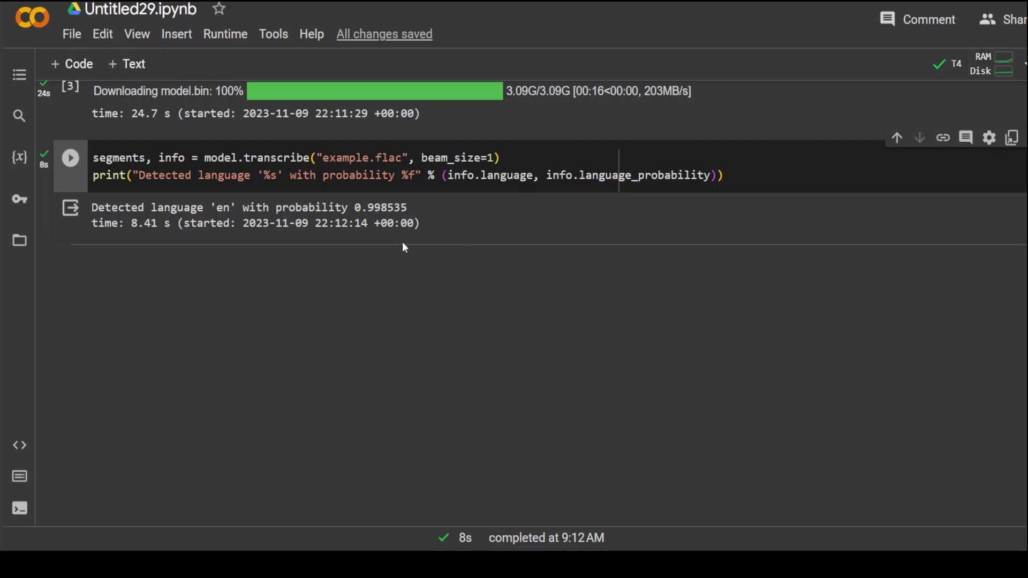
- Run a loop printing each segment's start, end and text, then select the first transcript lines
left_click(74, 64)
type("for segment in segments:     print(\"[%.2fs -> %.2fs] %s\" % (segment.start, segment.end, segment.text))")
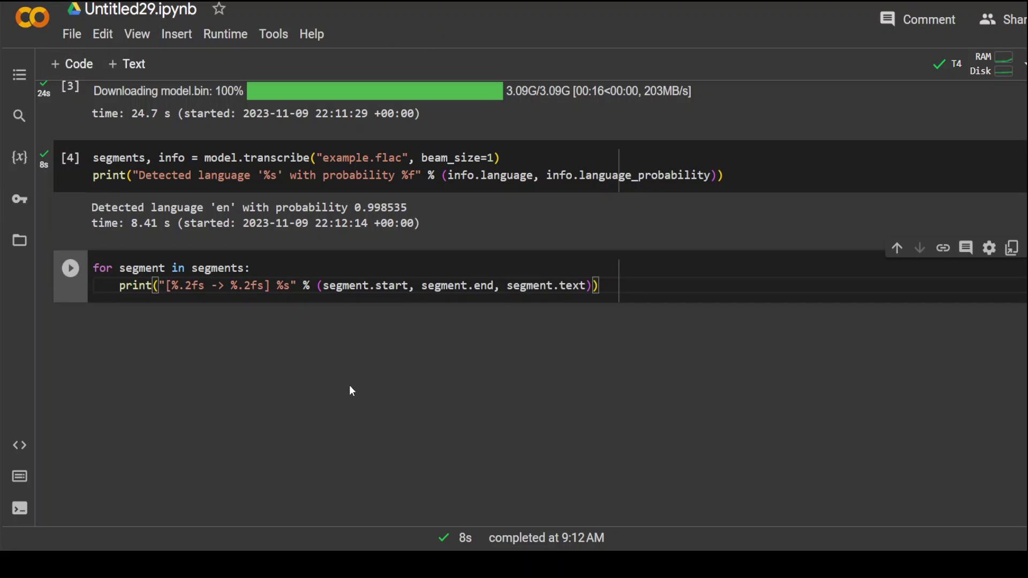
key("ctrl+Return")
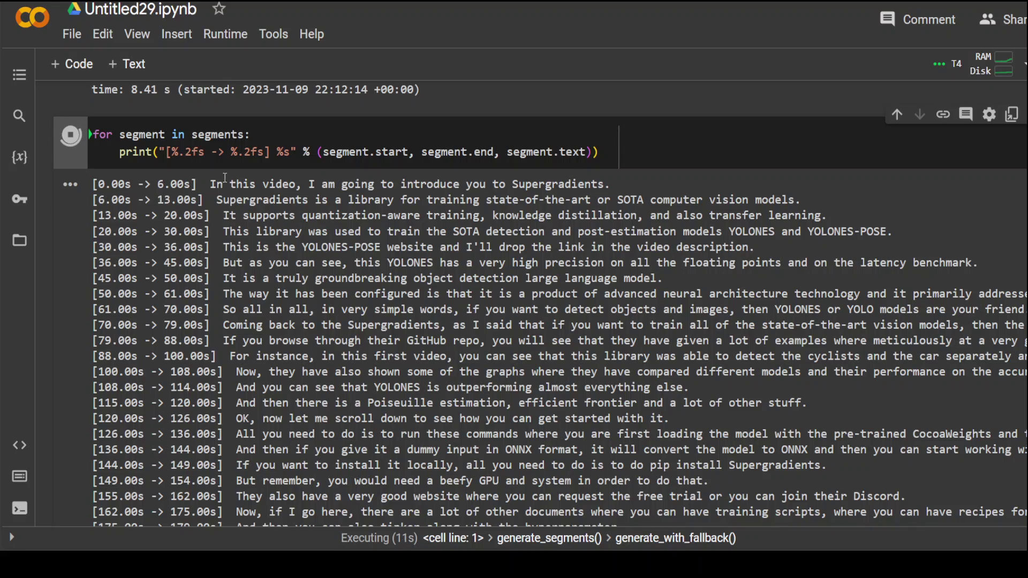
left_click_drag(211, 184, 347, 250)
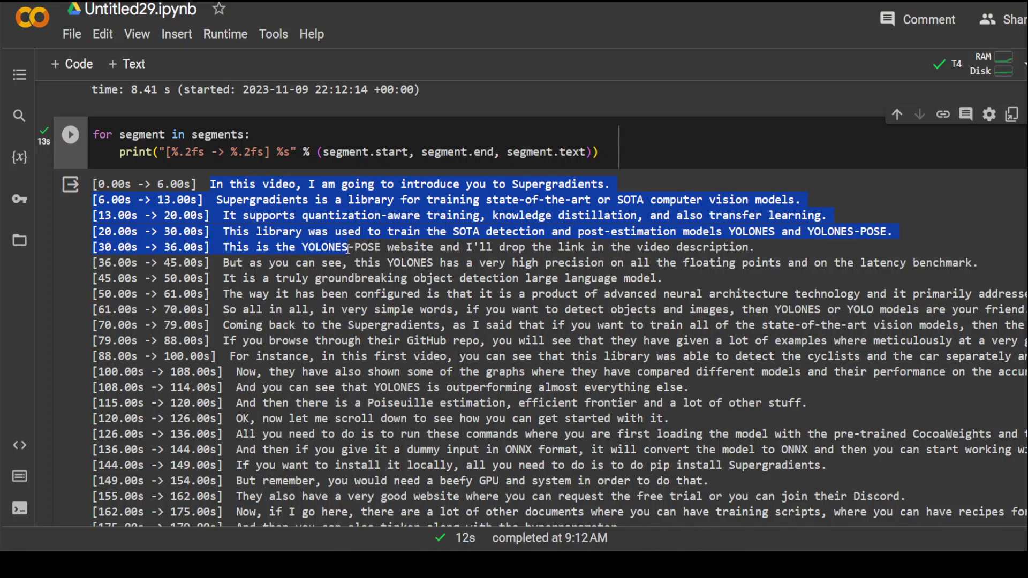
scroll(594, 363, "down", 3)
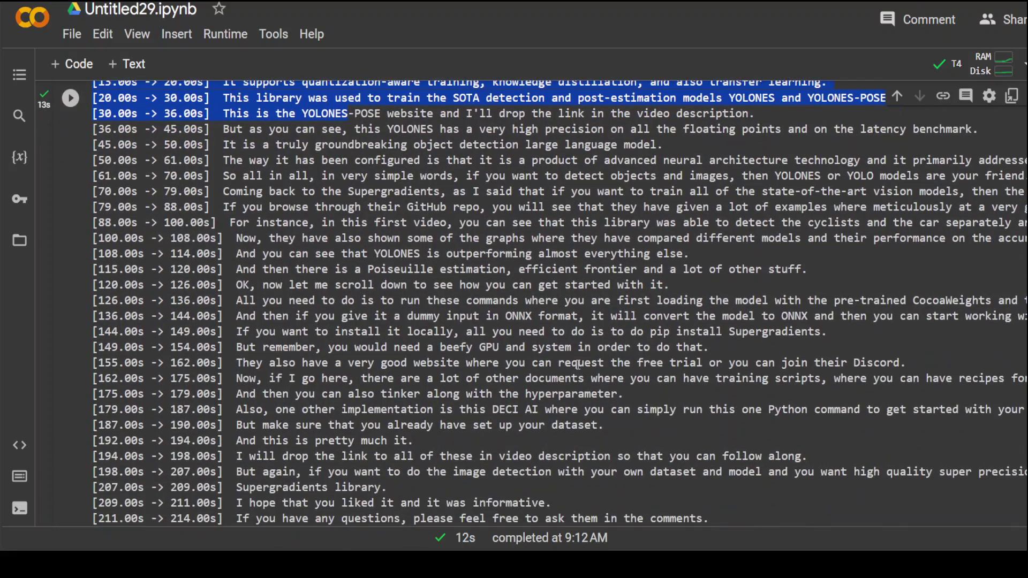
scroll(563, 360, "down", 2)
scroll(546, 355, "down", 3)
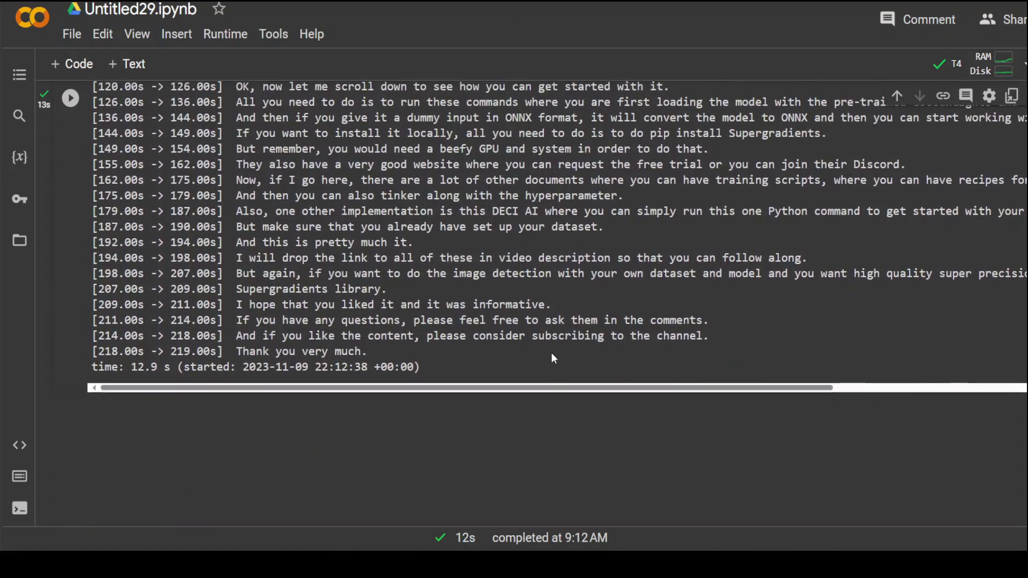
scroll(551, 353, "up", 8)
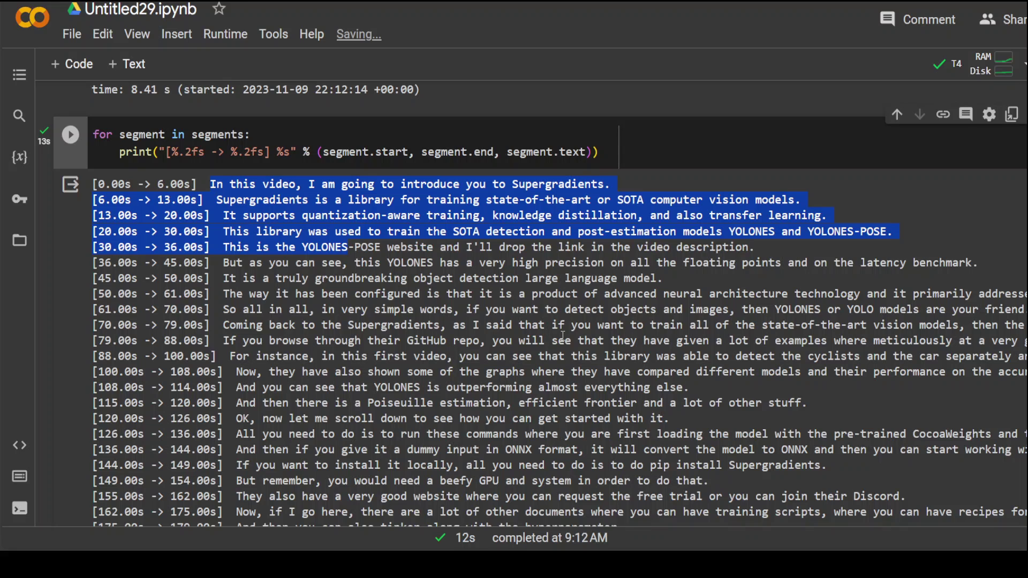
scroll(562, 335, "up", 2)
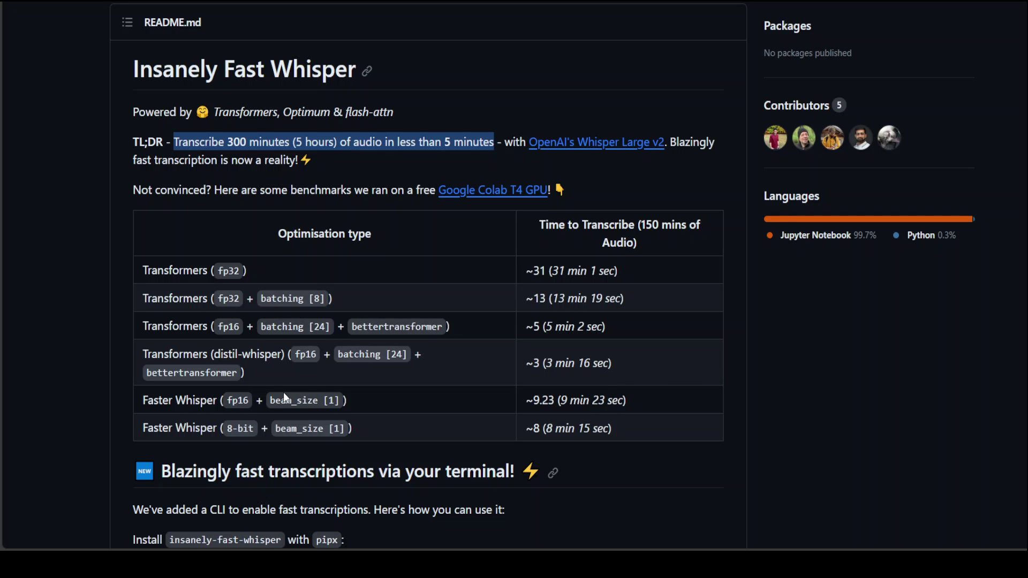
scroll(627, 361, "up", 1)
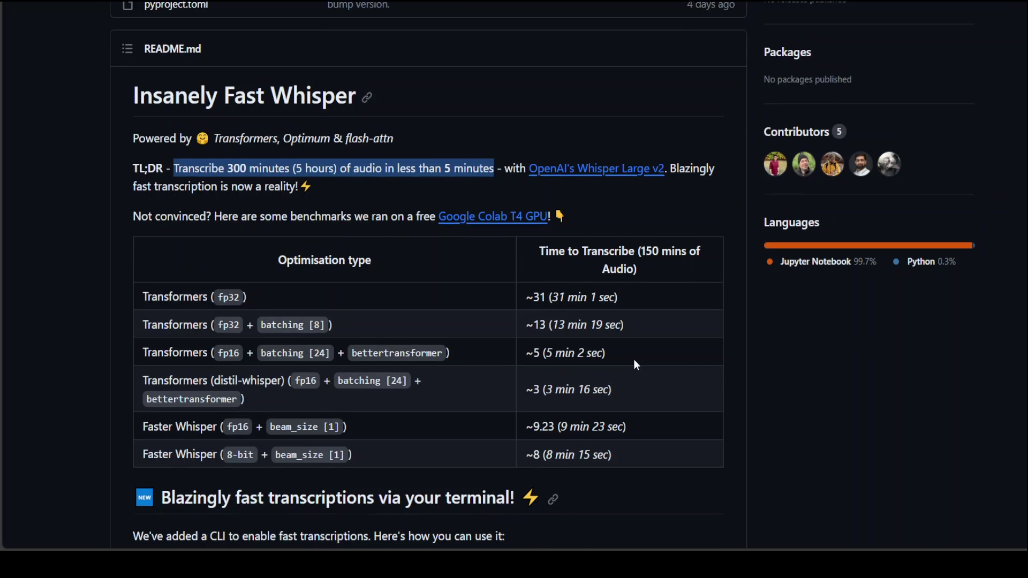
scroll(634, 359, "up", 4)
scroll(638, 359, "down", 2)
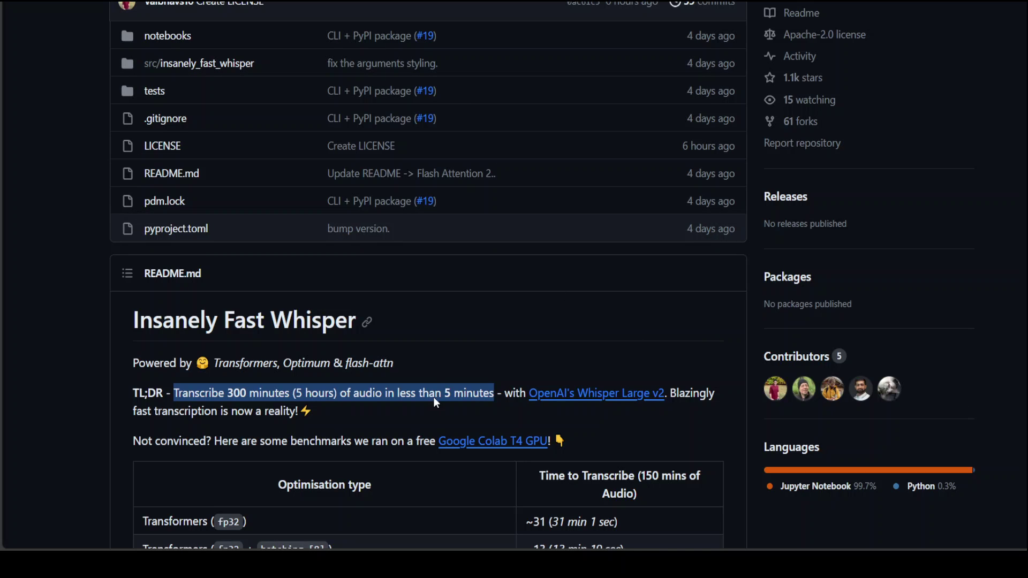
scroll(425, 391, "down", 2)
scroll(424, 389, "down", 1)
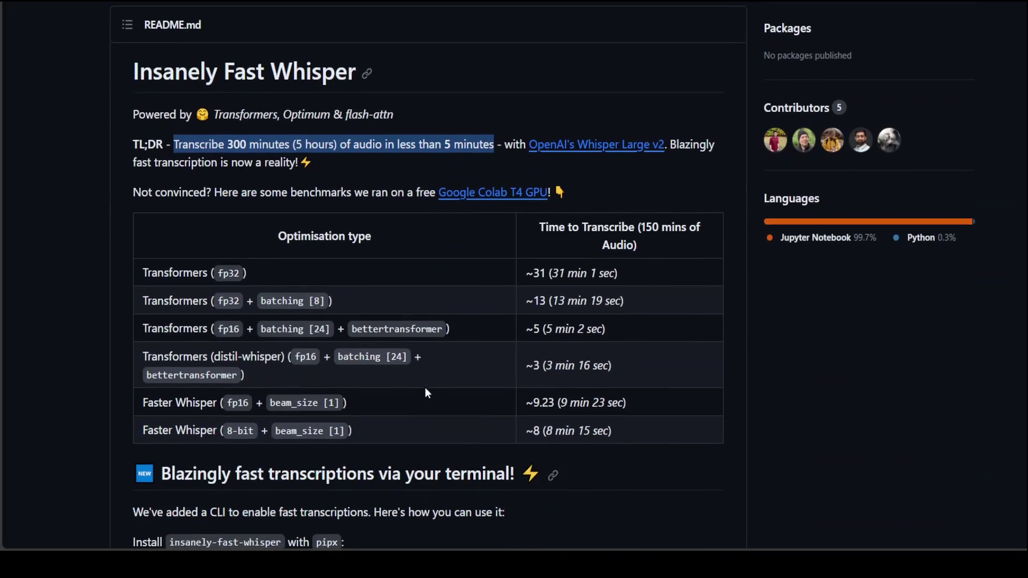